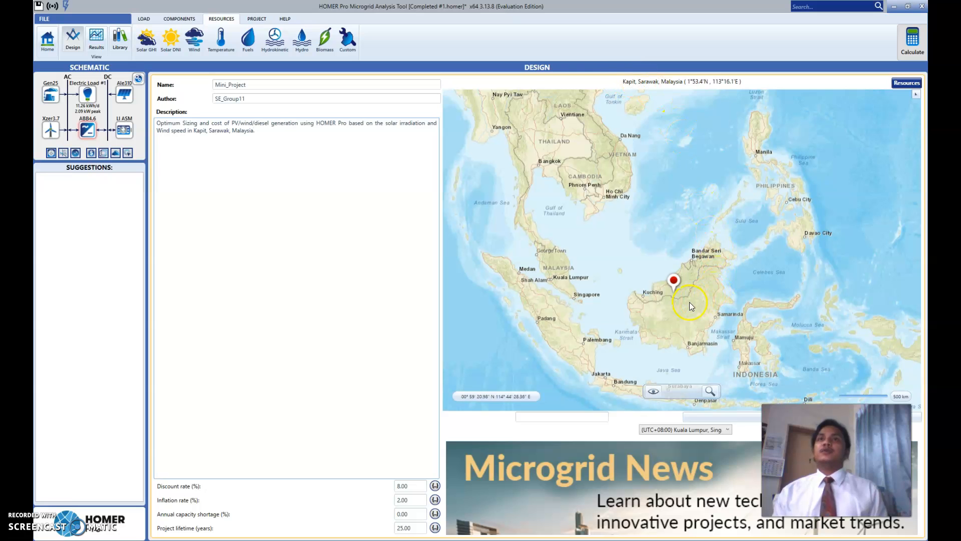
Examine the project location in Kapit, Sarawak, on the map at regional scale.
{"action": "scroll", "coordinate": [686, 308], "scroll_direction": "up", "scroll_amount": 2}
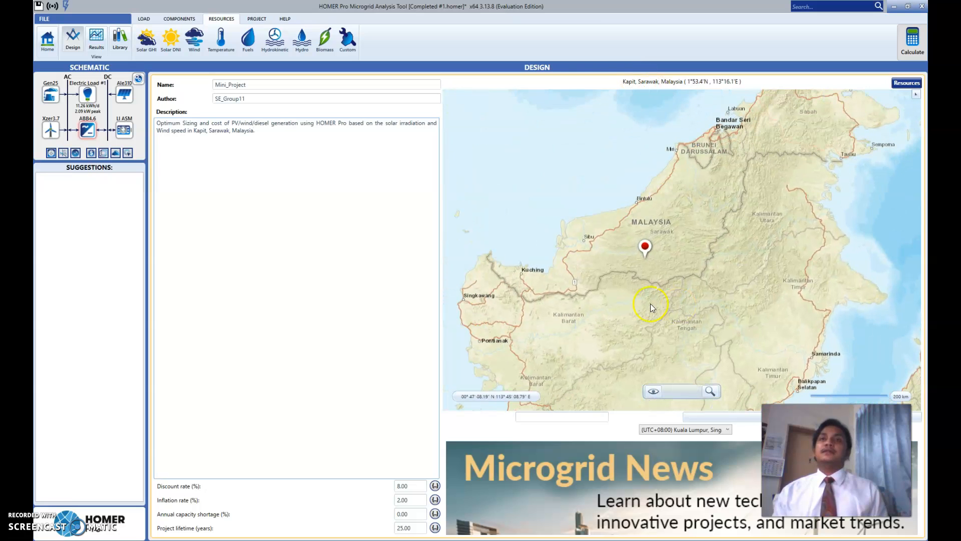
{"action": "scroll", "coordinate": [619, 251], "scroll_direction": "up", "scroll_amount": 2}
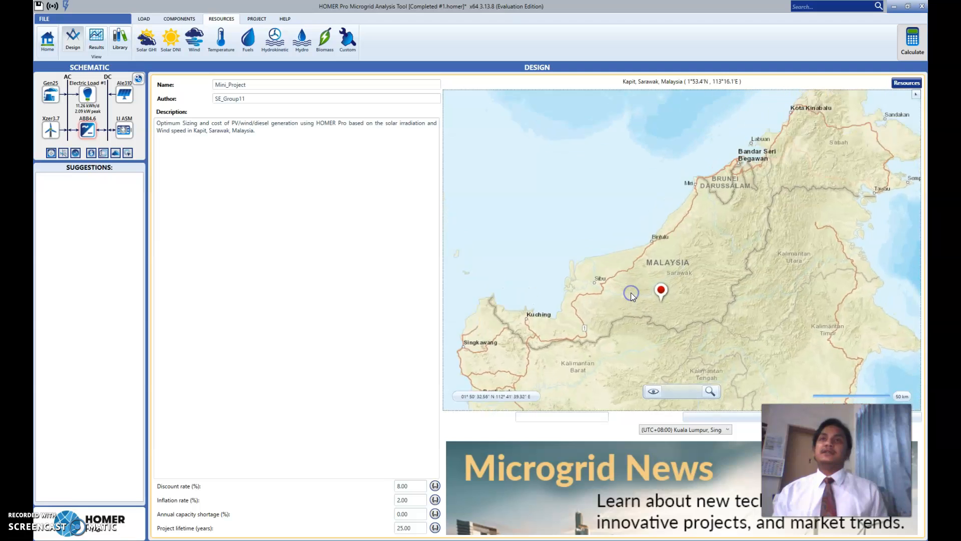
{"action": "scroll", "coordinate": [631, 293], "scroll_direction": "down", "scroll_amount": 1}
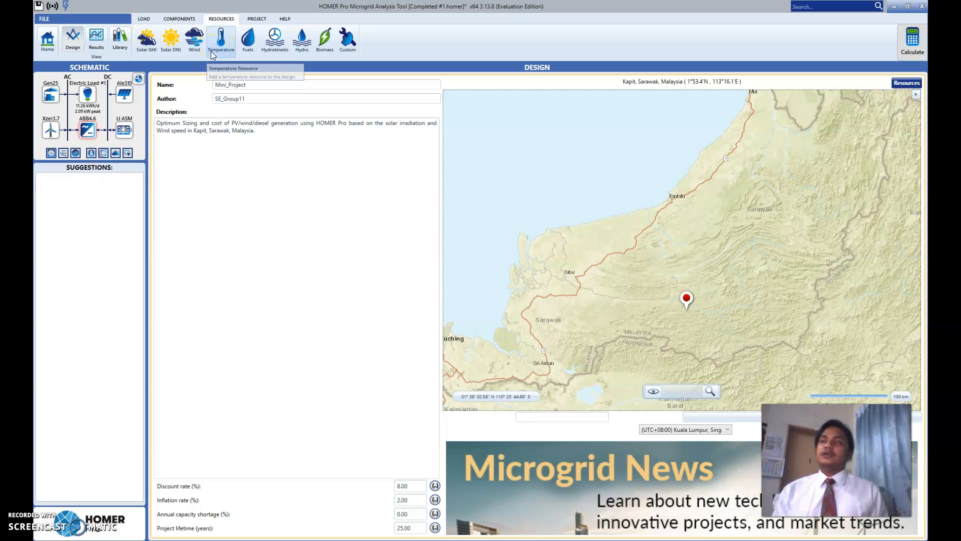
View the solar GHI, wind and temperature resource data of the project one after another.
{"action": "left_click", "coordinate": [154, 50]}
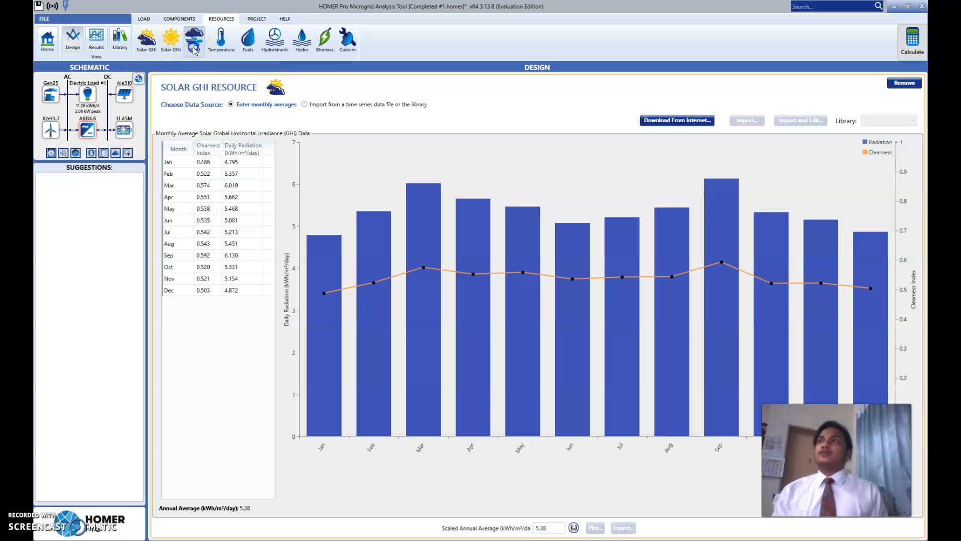
{"action": "left_click", "coordinate": [194, 46]}
{"action": "left_click", "coordinate": [215, 50]}
Examine the monthly solar GHI chart, checking the radiation and clearness index for March, September and January.
{"action": "left_click", "coordinate": [155, 47]}
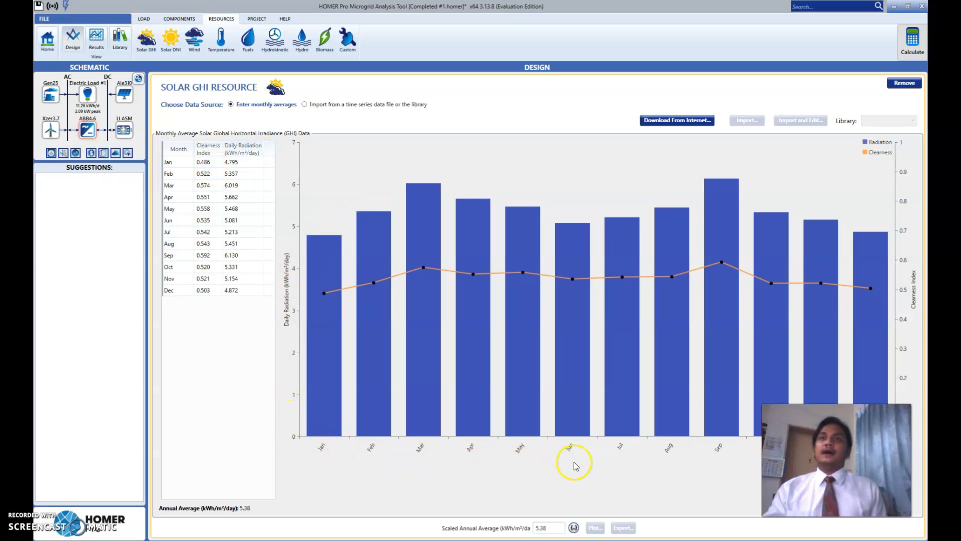
{"action": "mouse_move", "coordinate": [411, 410]}
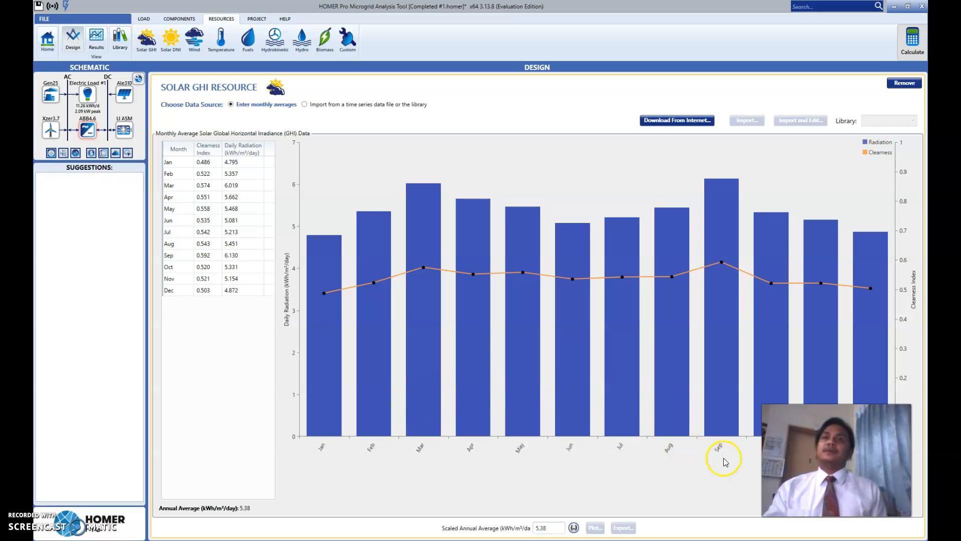
{"action": "mouse_move", "coordinate": [715, 404]}
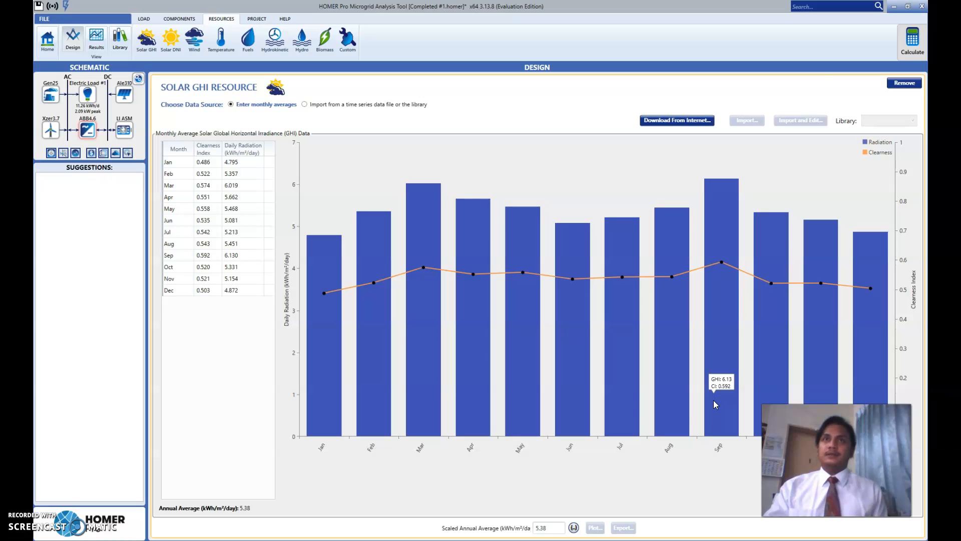
{"action": "mouse_move", "coordinate": [333, 327]}
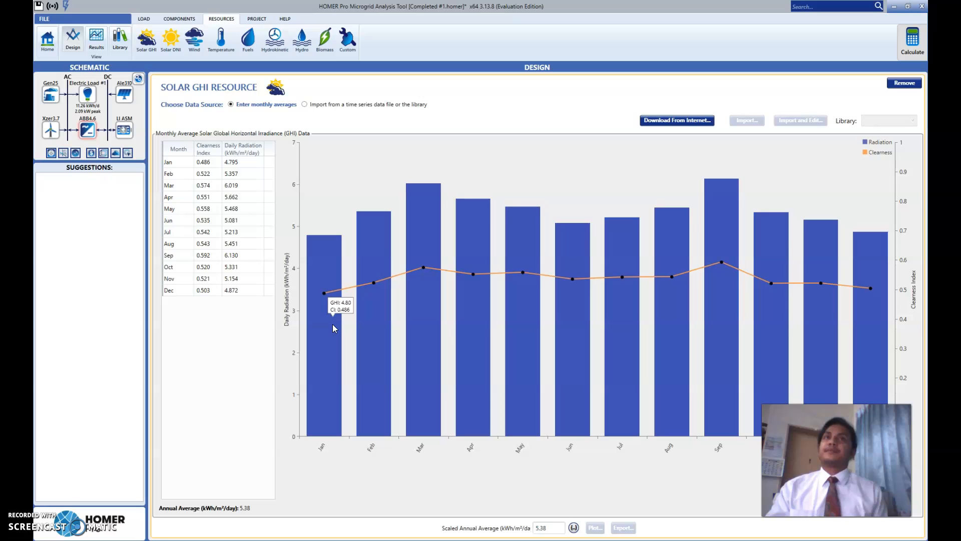
Examine the monthly average wind speed data, checking the March value in the chart and the table.
{"action": "left_click", "coordinate": [197, 52]}
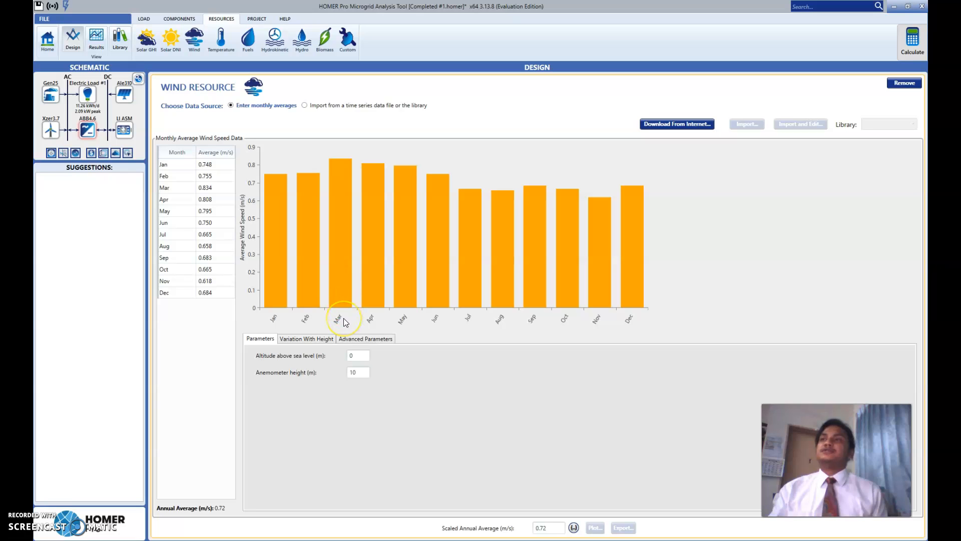
{"action": "mouse_move", "coordinate": [338, 288]}
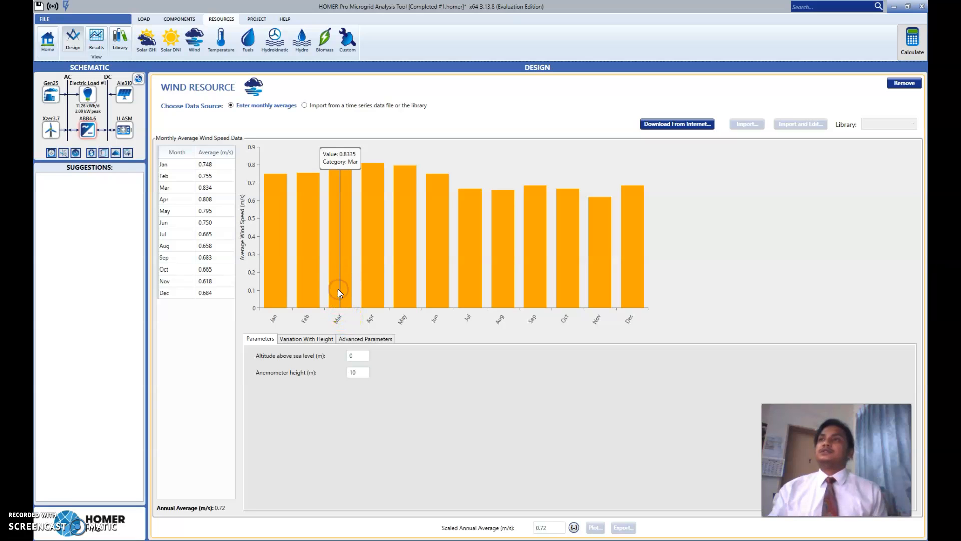
{"action": "left_click", "coordinate": [198, 187]}
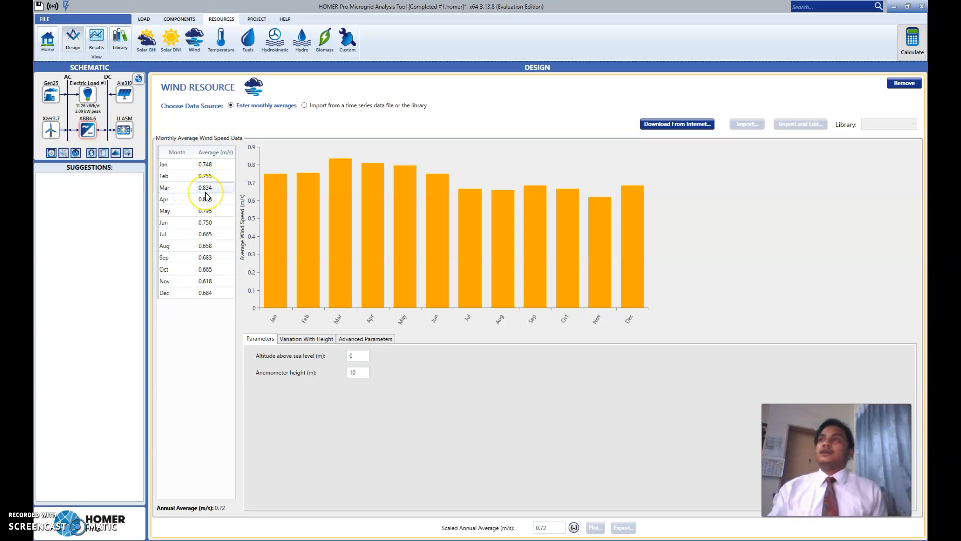
{"action": "left_click", "coordinate": [211, 192]}
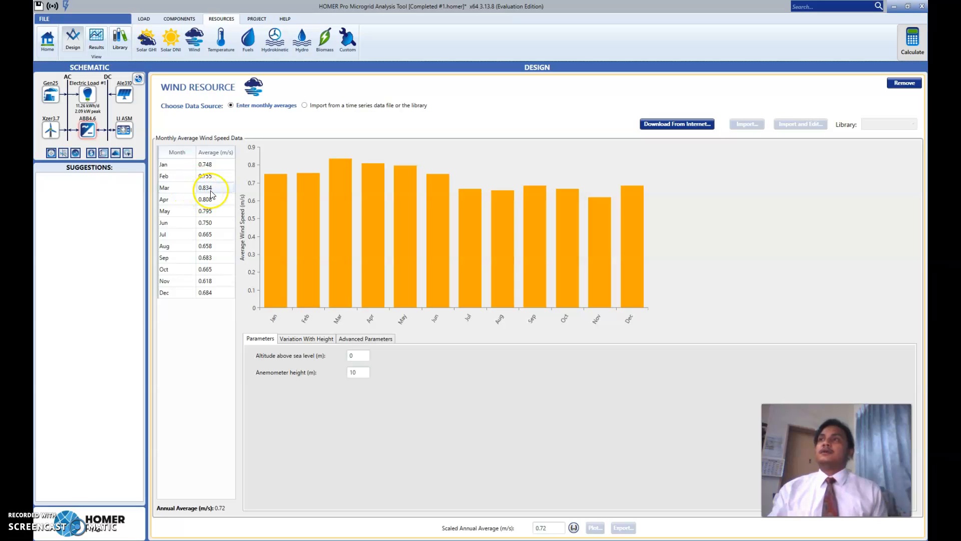
Examine the monthly average temperature data, checking the May value in the chart and the table.
{"action": "left_click", "coordinate": [226, 44]}
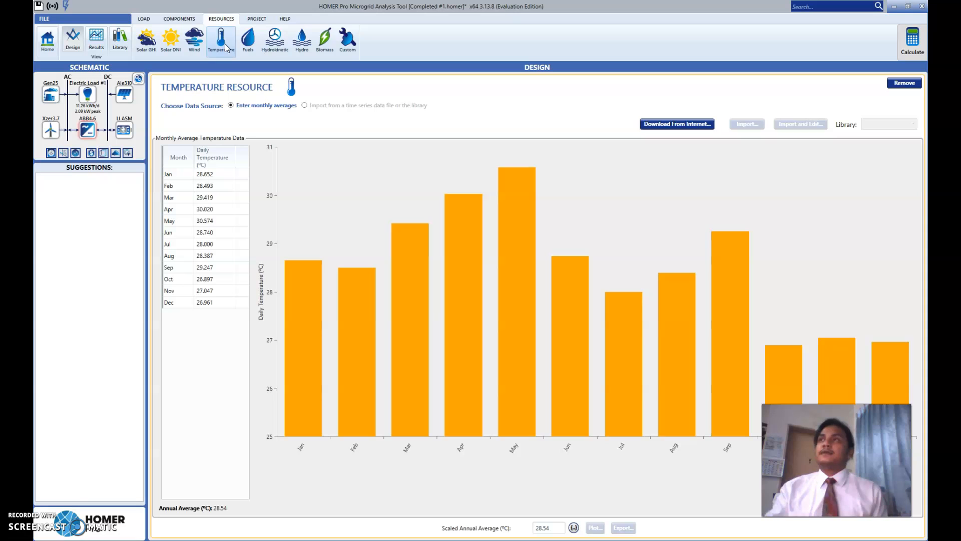
{"action": "left_click", "coordinate": [206, 90]}
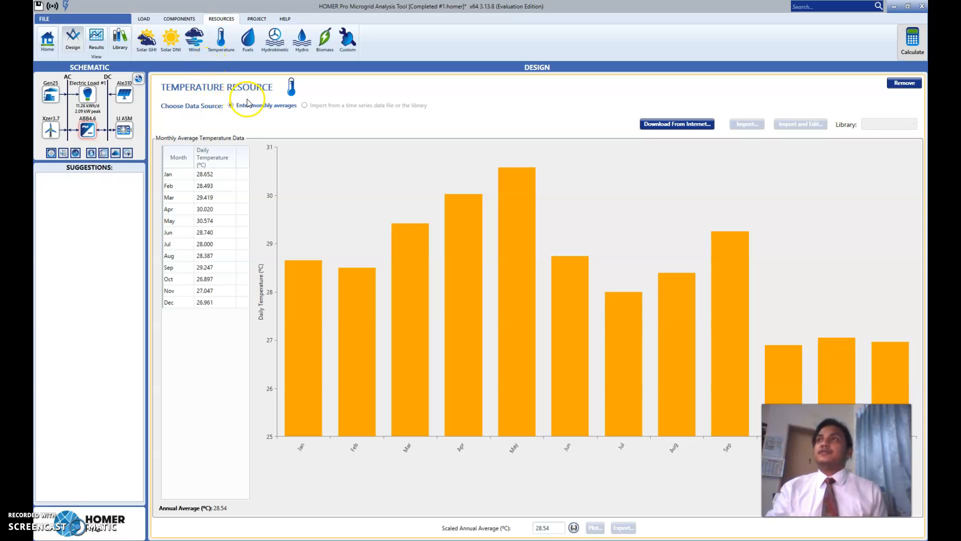
{"action": "mouse_move", "coordinate": [296, 287]}
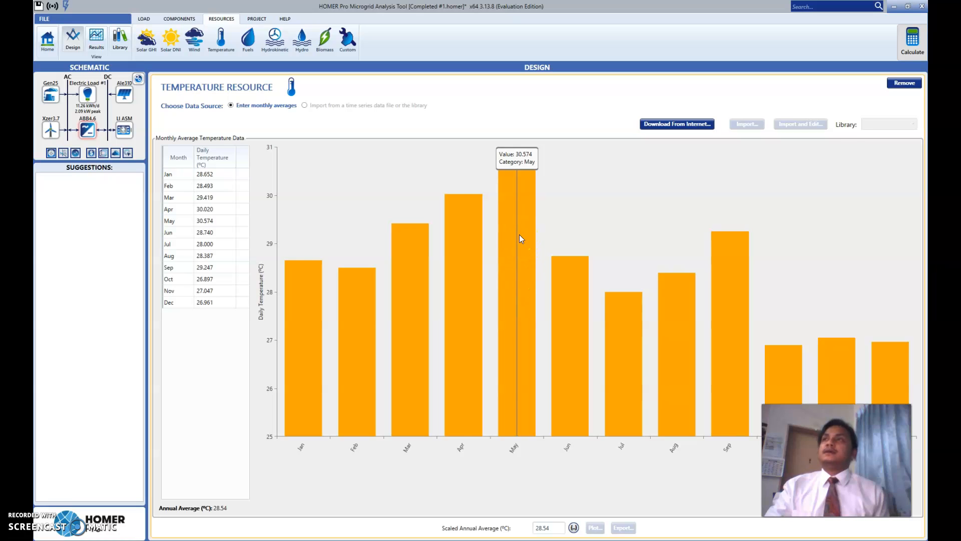
{"action": "left_click", "coordinate": [209, 223]}
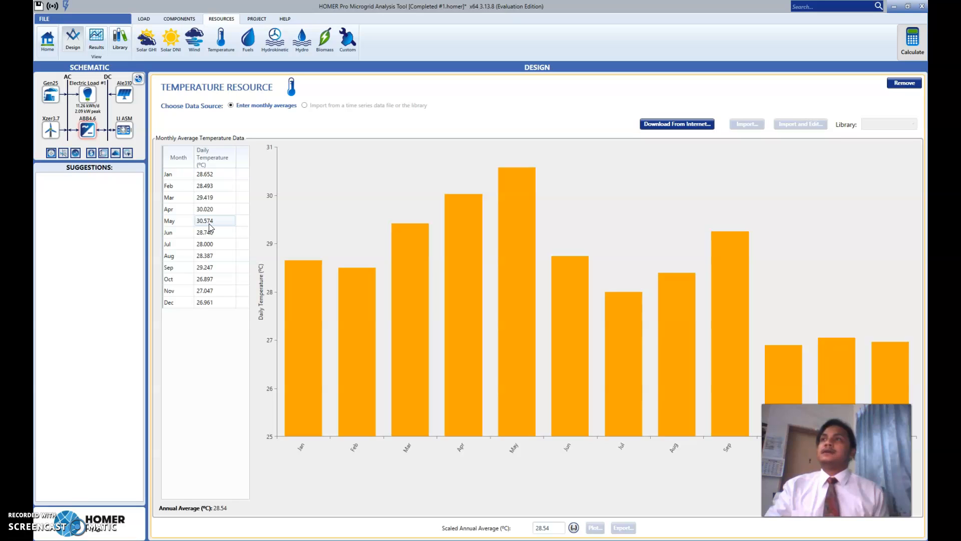
{"action": "left_click", "coordinate": [188, 222]}
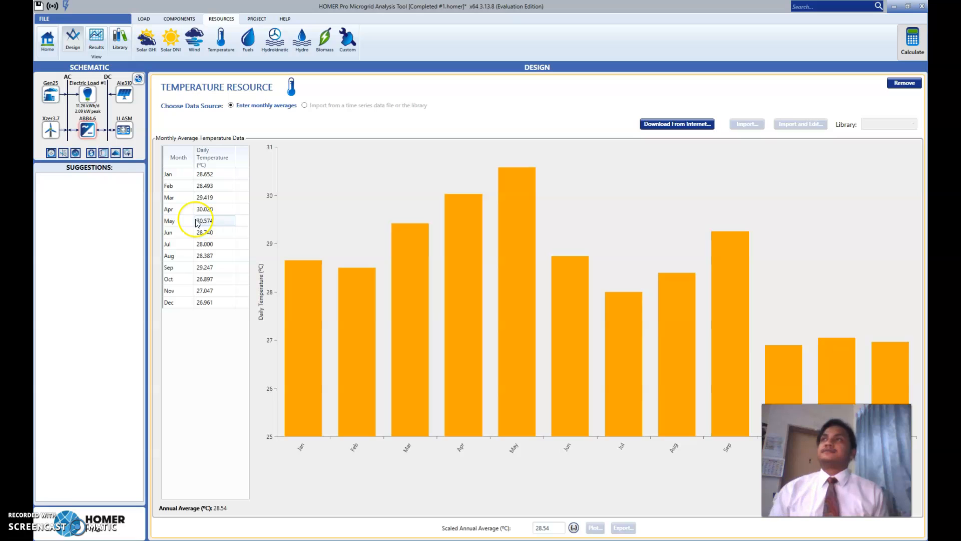
{"action": "left_click", "coordinate": [185, 222]}
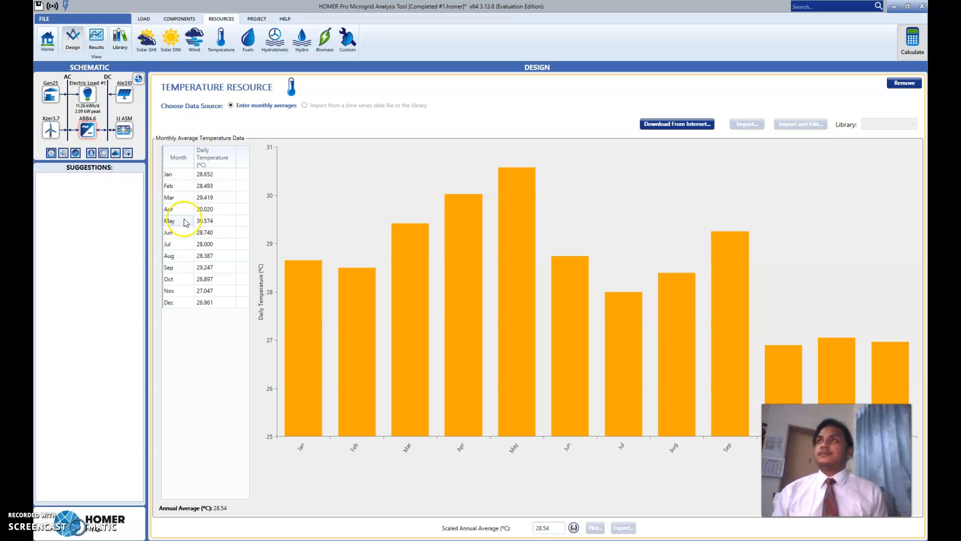
Review the Generic 25kW Fixed Capacity Genset's costs, emissions and fuel properties.
{"action": "left_click", "coordinate": [176, 20]}
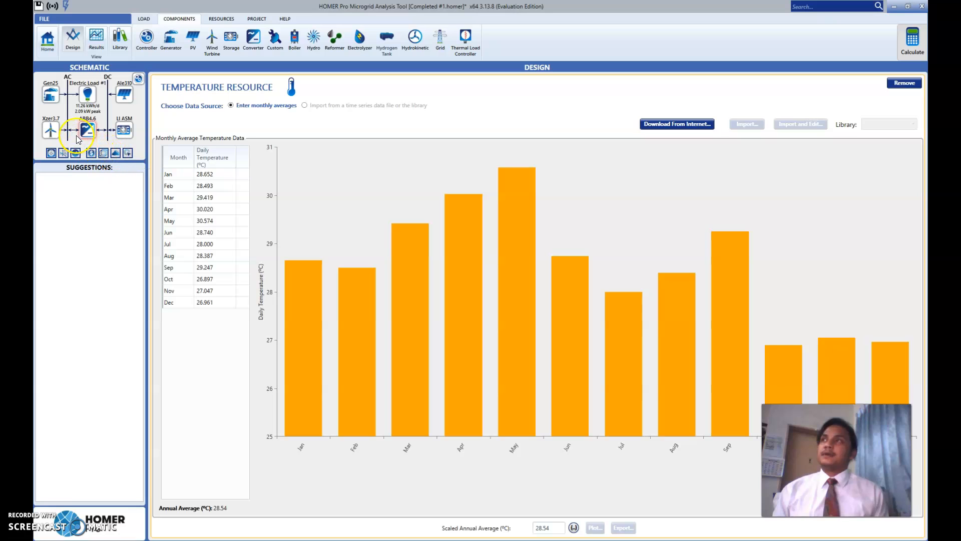
{"action": "left_click", "coordinate": [51, 95]}
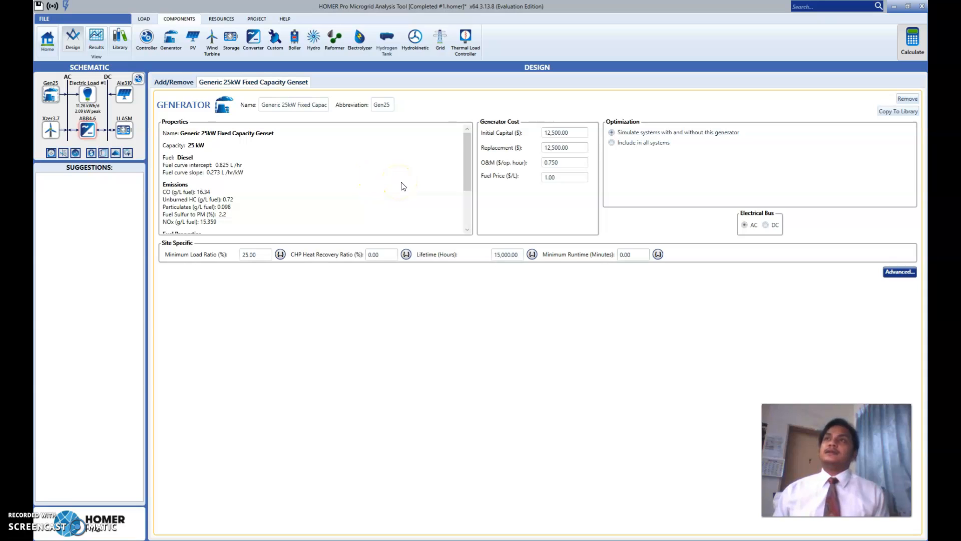
{"action": "left_click", "coordinate": [389, 192]}
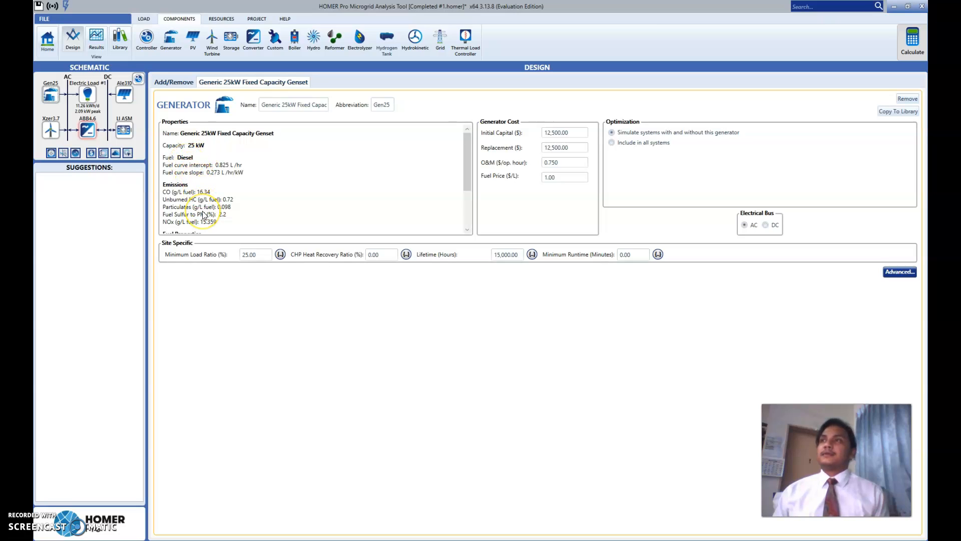
{"action": "scroll", "coordinate": [204, 214], "scroll_direction": "down", "scroll_amount": 3}
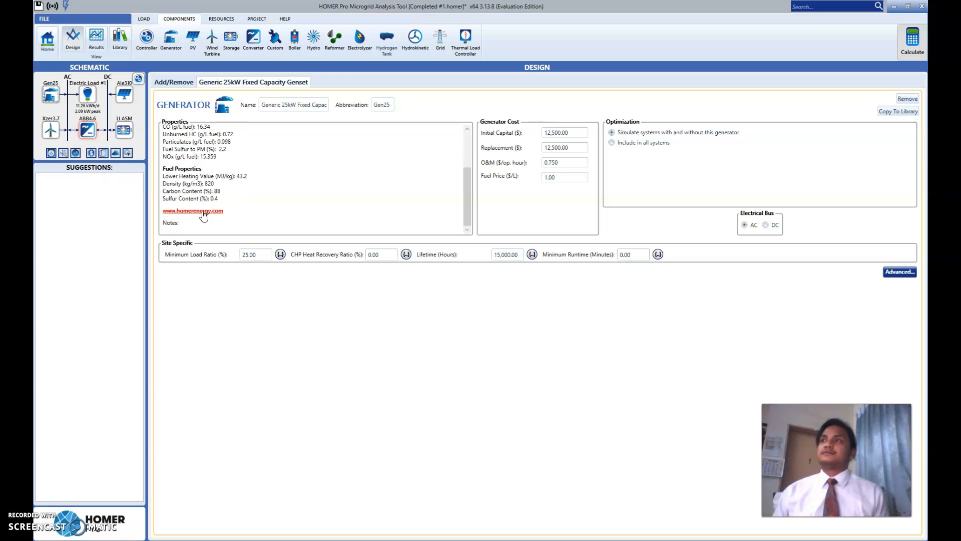
{"action": "scroll", "coordinate": [322, 200], "scroll_direction": "up", "scroll_amount": 2}
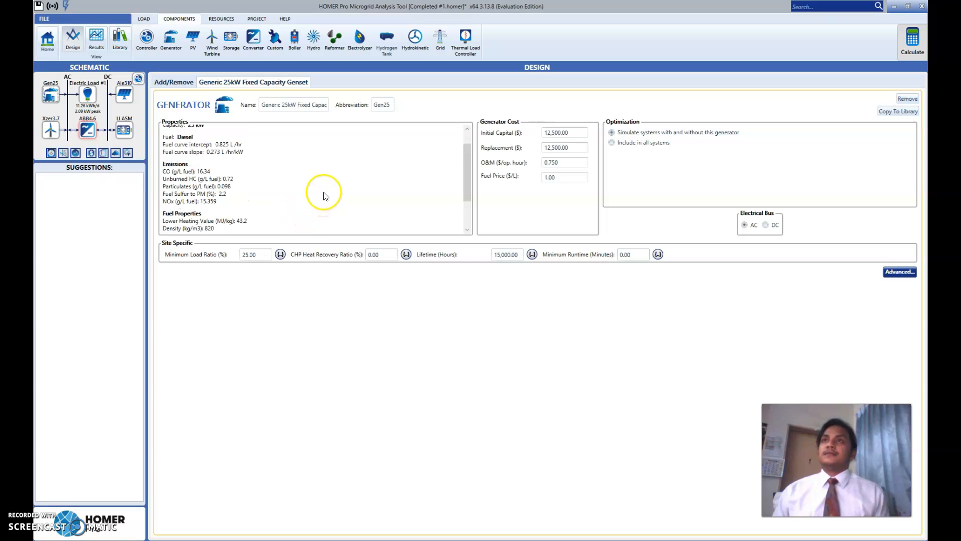
{"action": "scroll", "coordinate": [323, 195], "scroll_direction": "up", "scroll_amount": 1}
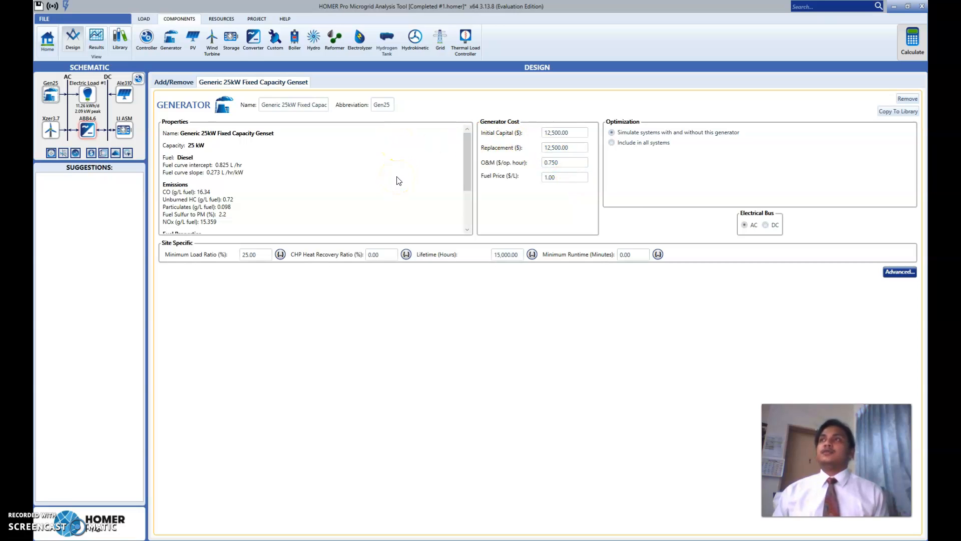
Review the properties and costs of the Xzeres Skystream 3.7 wind turbine and the Aleo Solar PV module.
{"action": "left_click", "coordinate": [47, 137]}
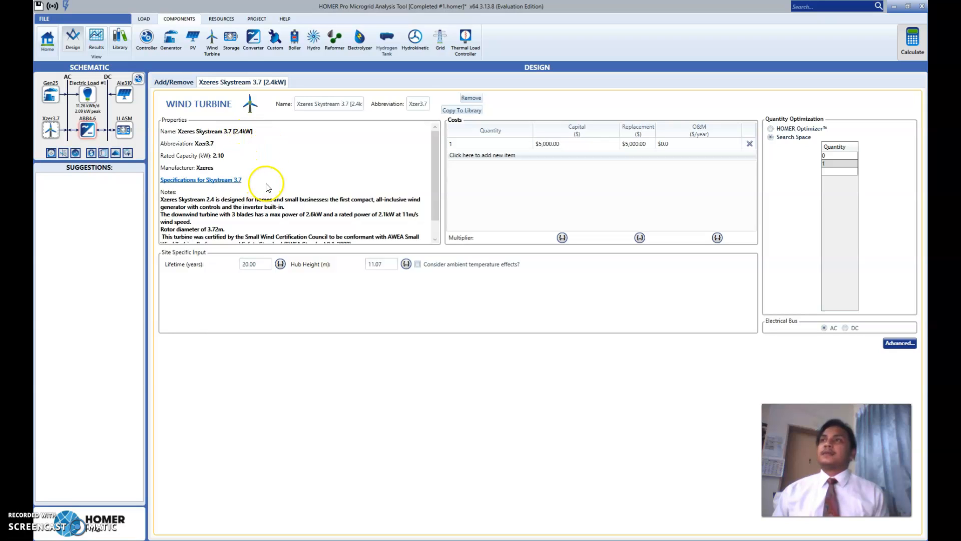
{"action": "scroll", "coordinate": [266, 187], "scroll_direction": "down", "scroll_amount": 1}
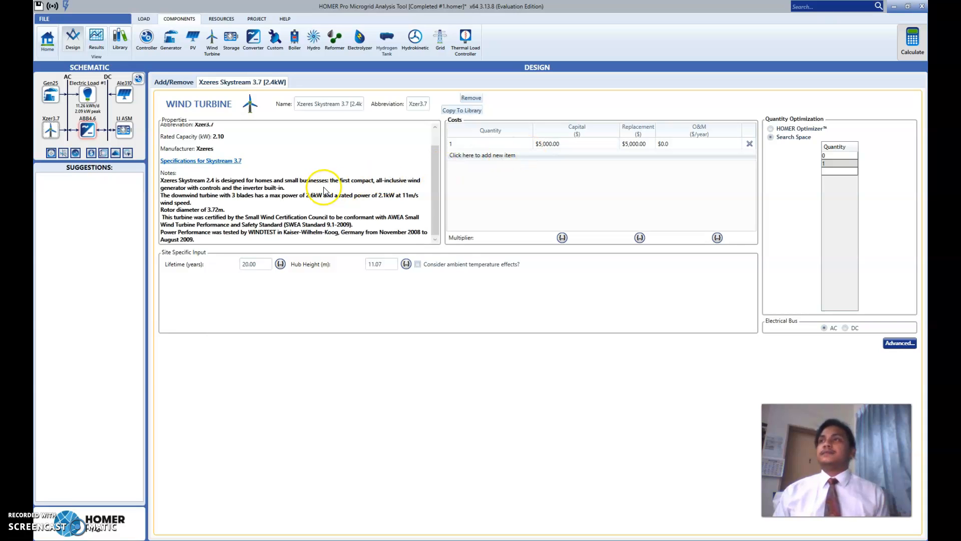
{"action": "left_click", "coordinate": [121, 97]}
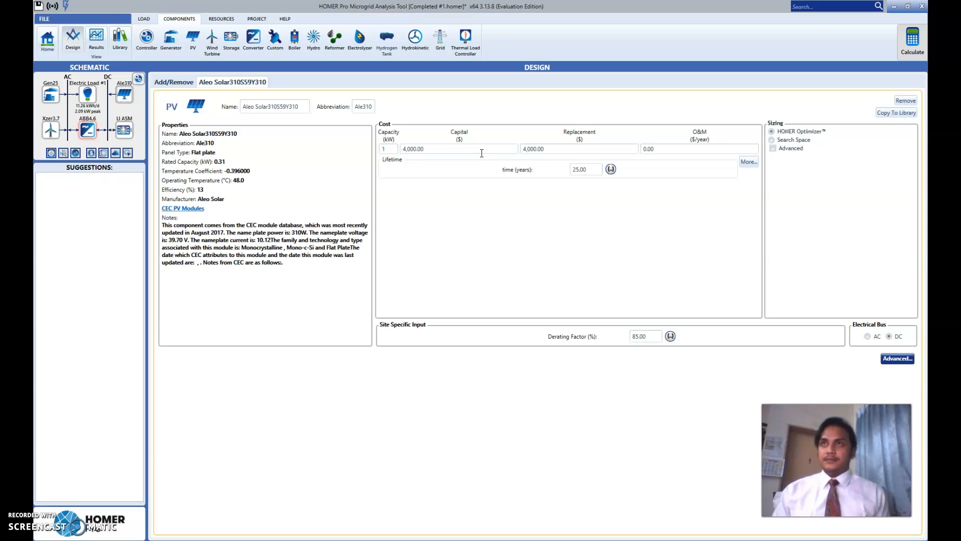
{"action": "left_click", "coordinate": [429, 152]}
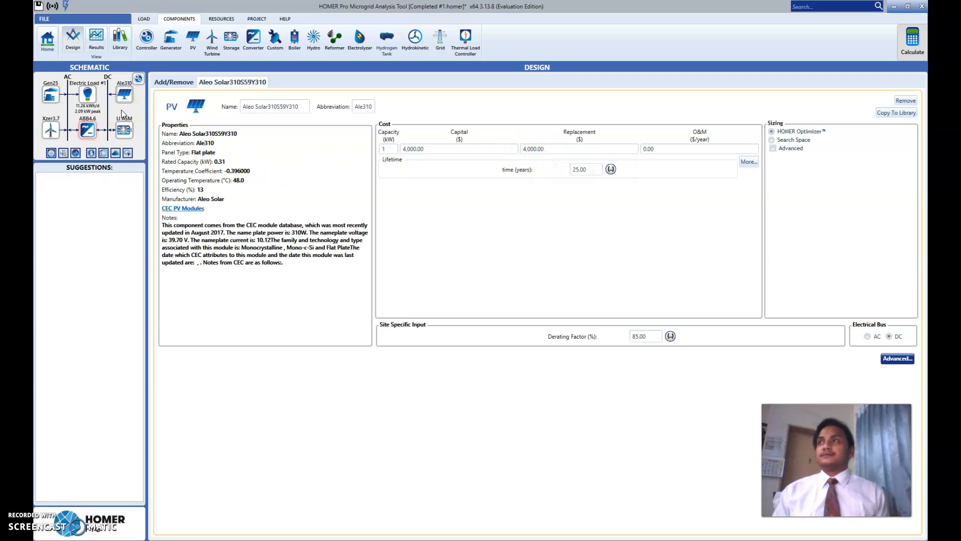
Review the Generic 1kWh Li-Ion [ASM] storage's properties and its quantity and capital cost.
{"action": "left_click", "coordinate": [125, 125]}
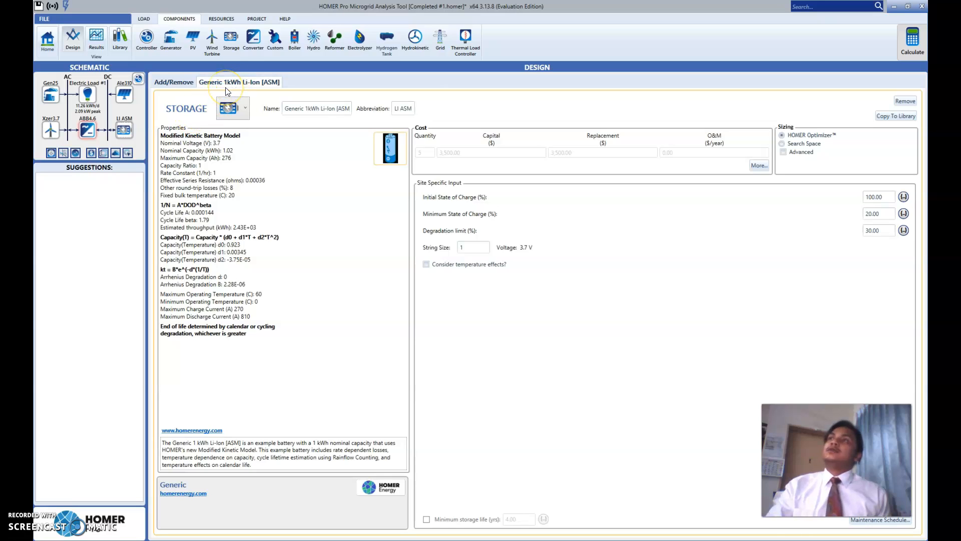
{"action": "left_click", "coordinate": [247, 88]}
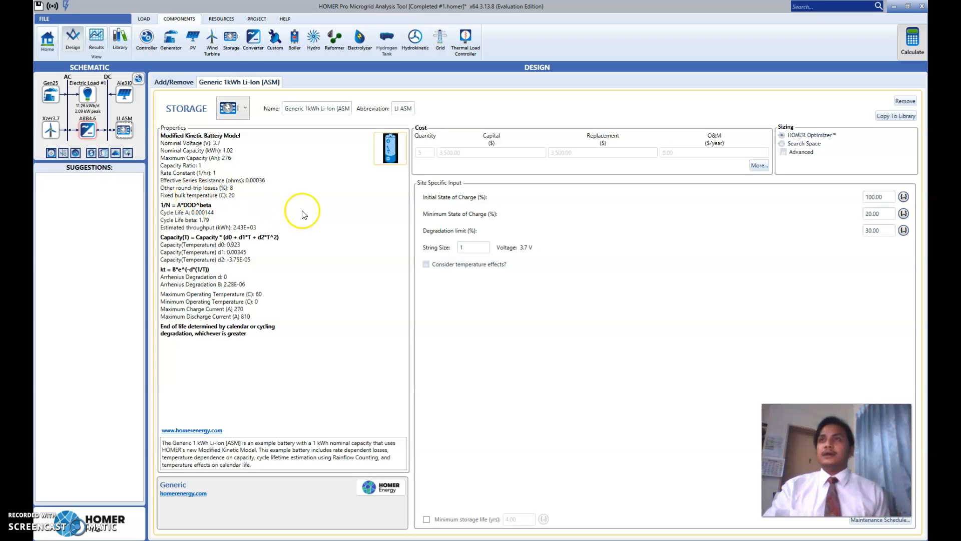
{"action": "mouse_move", "coordinate": [421, 157]}
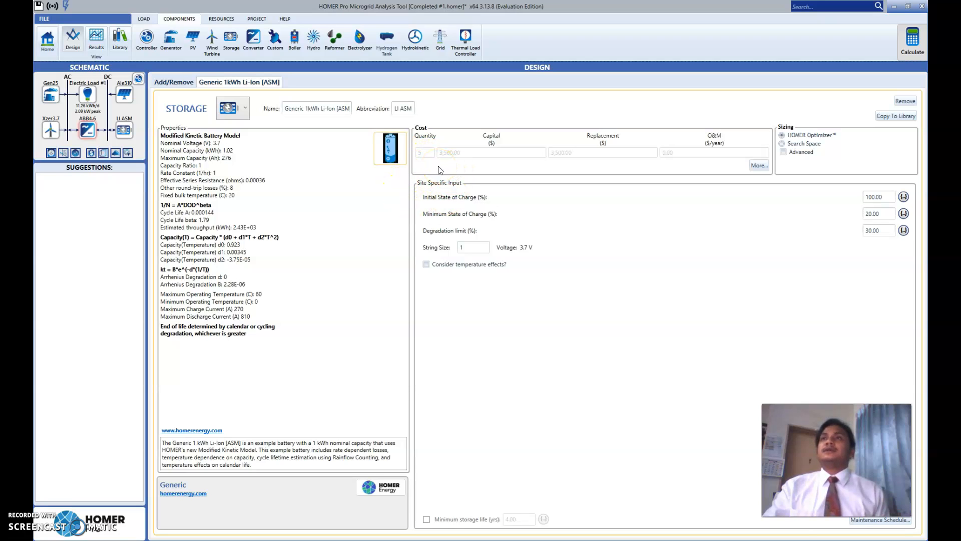
{"action": "mouse_move", "coordinate": [485, 157]}
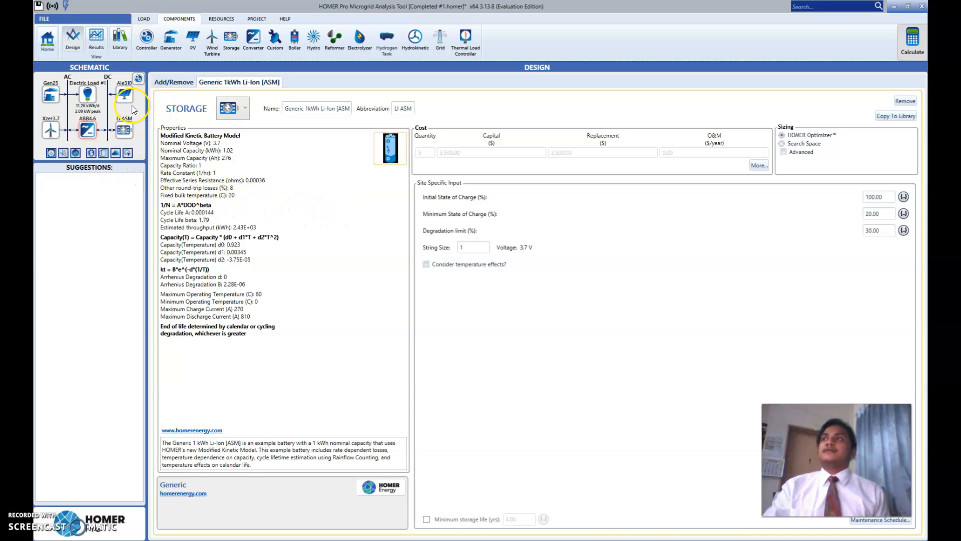
Inspect Electric Load #1's profiles and show its load data for all months, including the weekend values.
{"action": "left_click", "coordinate": [88, 96]}
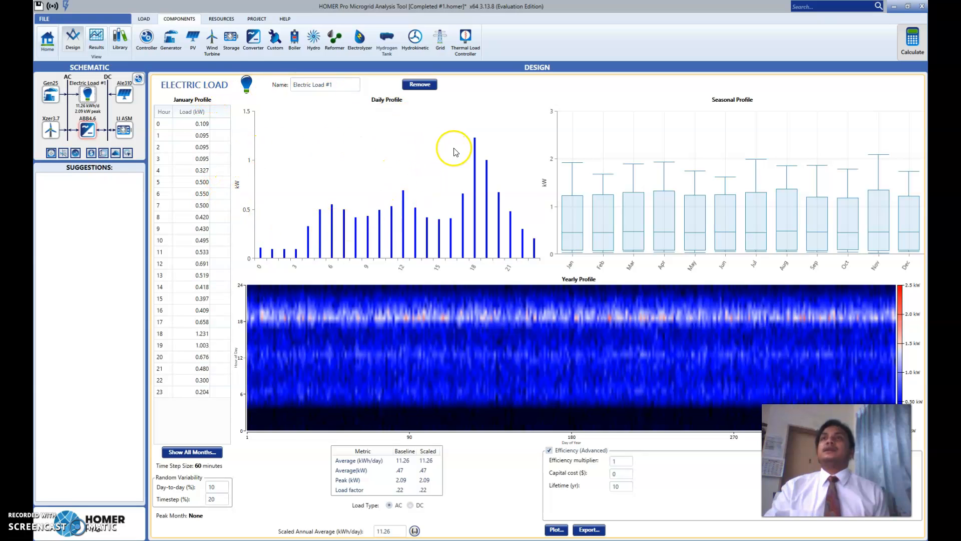
{"action": "left_click", "coordinate": [197, 449]}
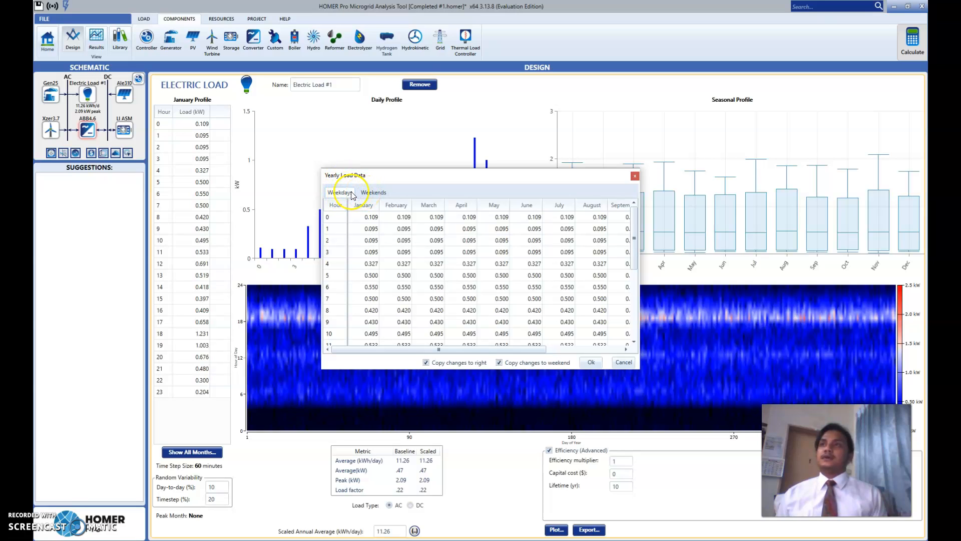
{"action": "left_click", "coordinate": [382, 197]}
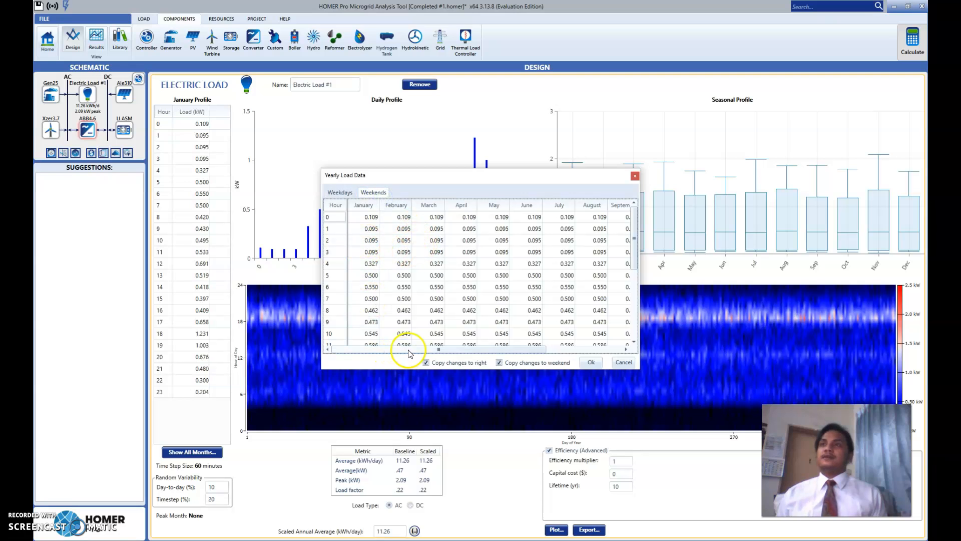
Review the weekend load values through December and down the hours, accept the yearly load data, and examine the load profile charts.
{"action": "left_click_drag", "start_coordinate": [409, 350], "coordinate": [506, 353]}
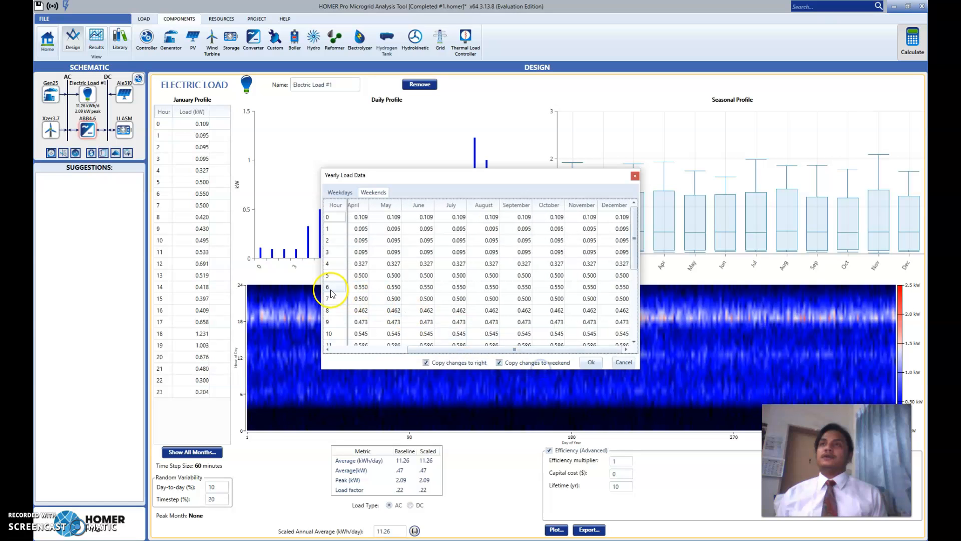
{"action": "left_click_drag", "start_coordinate": [635, 226], "coordinate": [635, 333]}
{"action": "scroll", "coordinate": [495, 323], "scroll_direction": "up", "scroll_amount": 4}
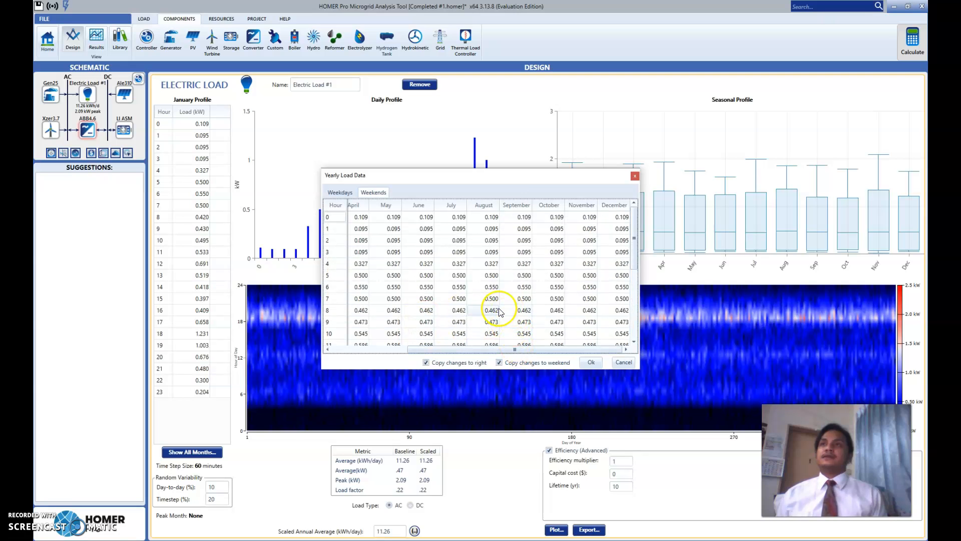
{"action": "left_click_drag", "start_coordinate": [498, 349], "coordinate": [375, 337]}
{"action": "left_click", "coordinate": [590, 363]}
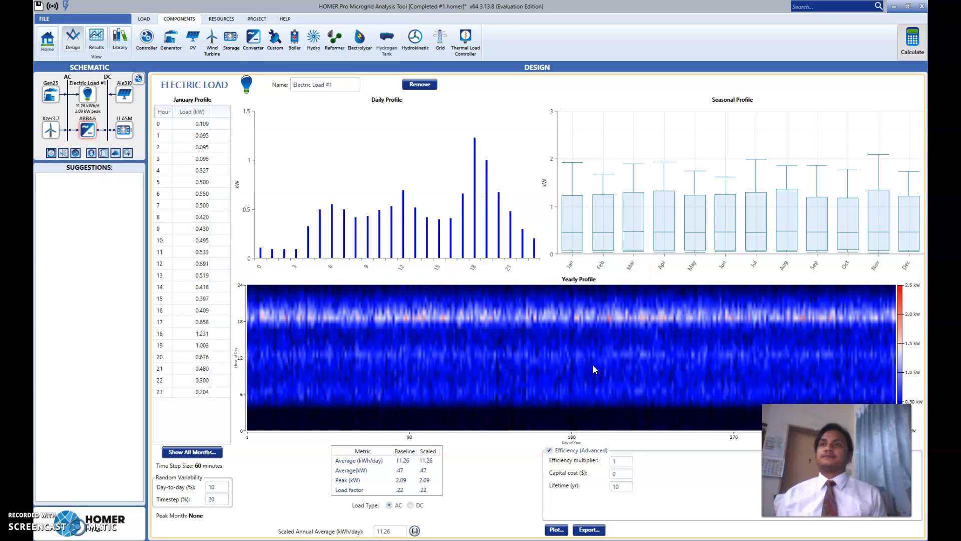
{"action": "mouse_move", "coordinate": [338, 317]}
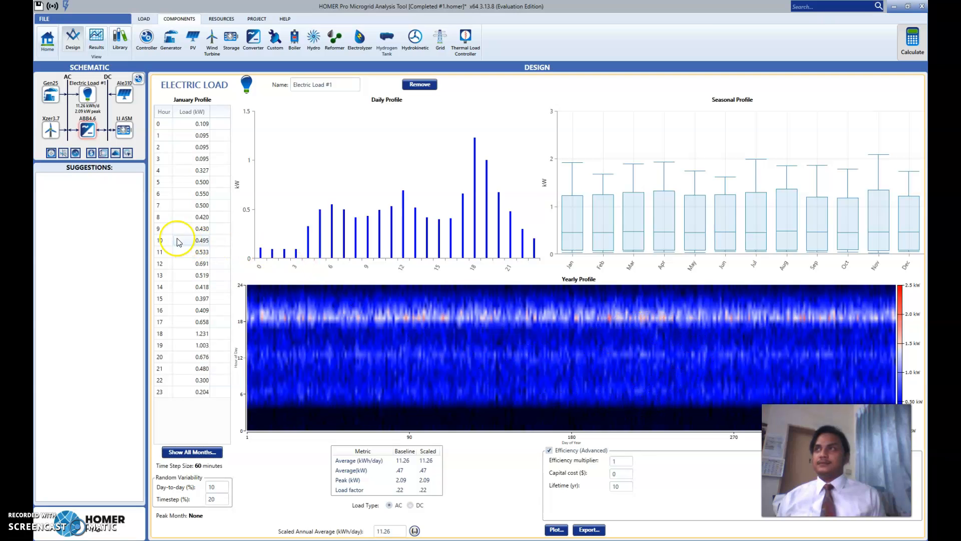
Review the ABB UNO-DM-4.6-TL-PLUS converter's properties, costs, search space and inverter and rectifier inputs.
{"action": "left_click", "coordinate": [88, 131]}
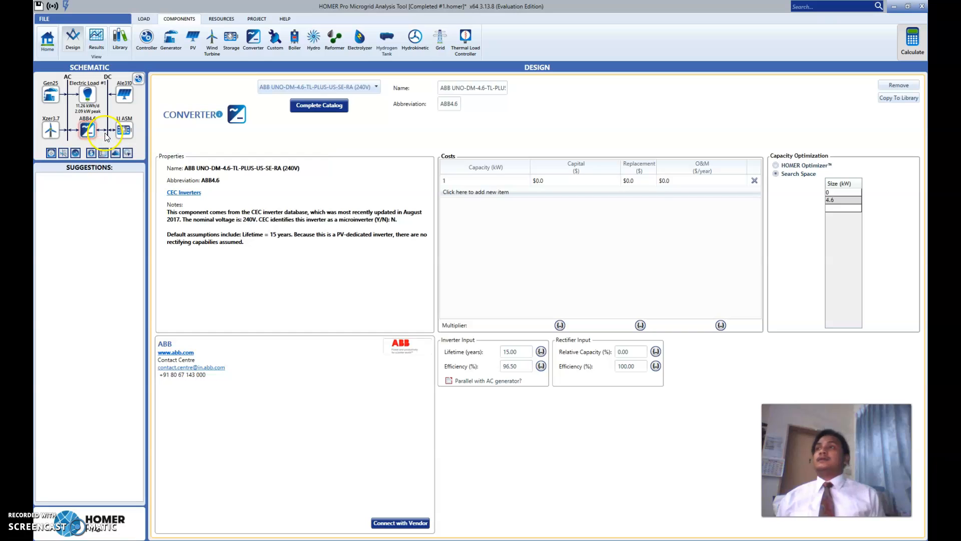
{"action": "left_click", "coordinate": [299, 111]}
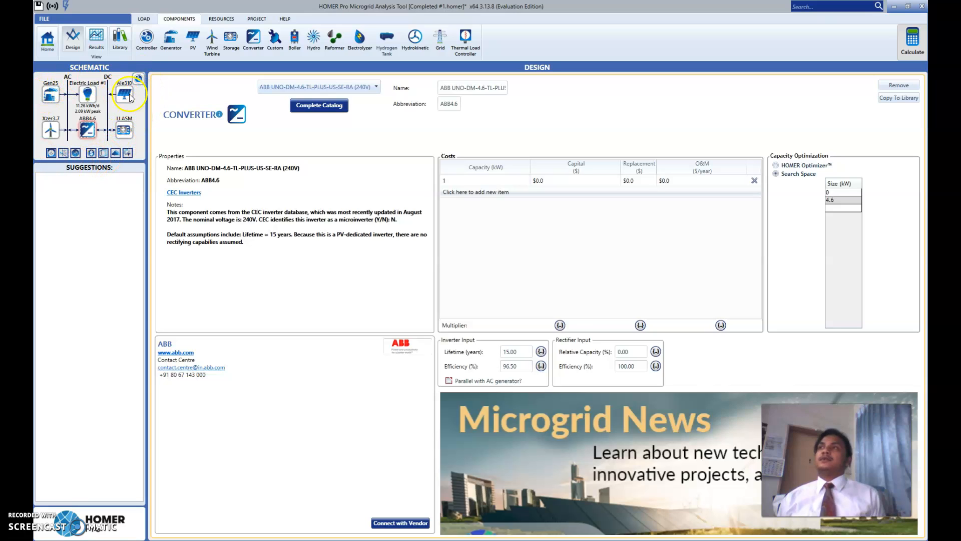
Calculate the microgrid model and open the winning system's simulation details to review its net present cost summary by component.
{"action": "left_click", "coordinate": [906, 46]}
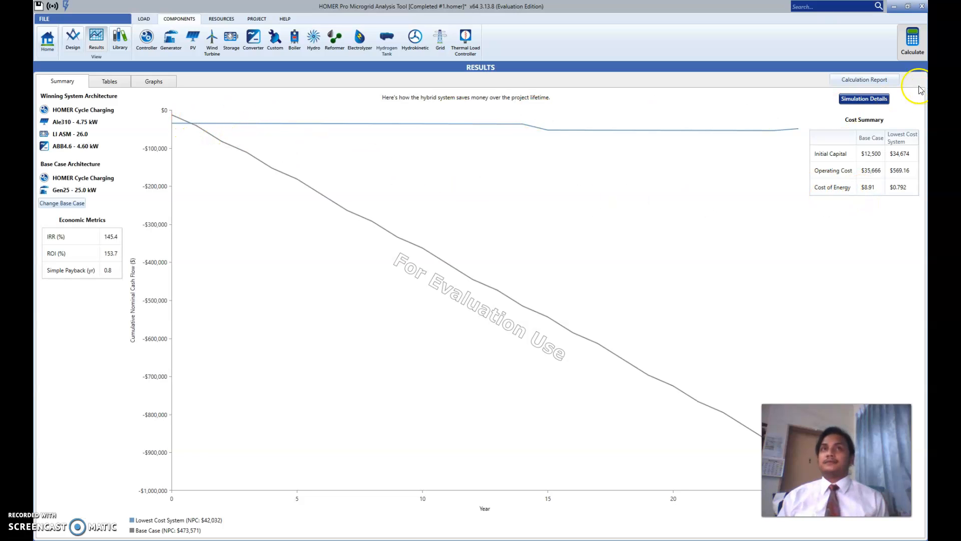
{"action": "left_click", "coordinate": [876, 104]}
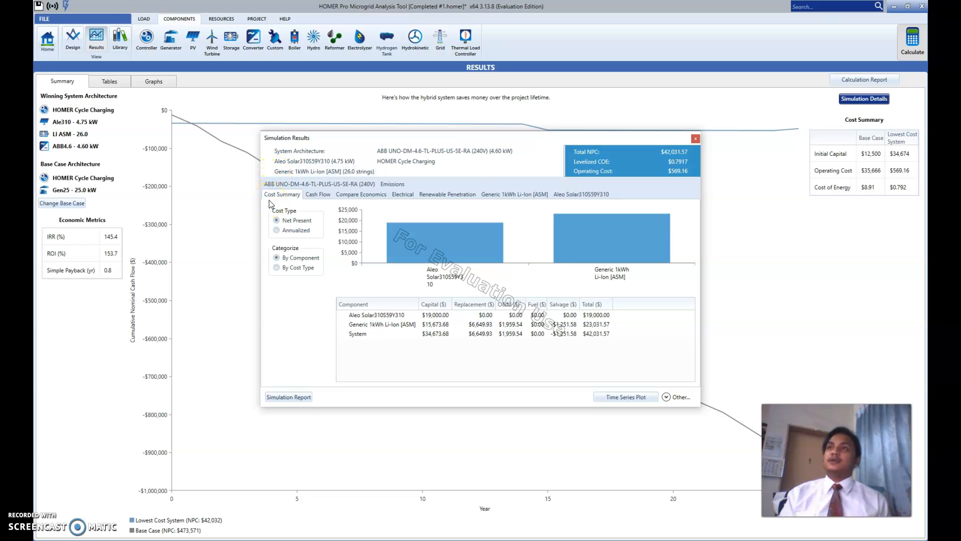
{"action": "mouse_move", "coordinate": [590, 263]}
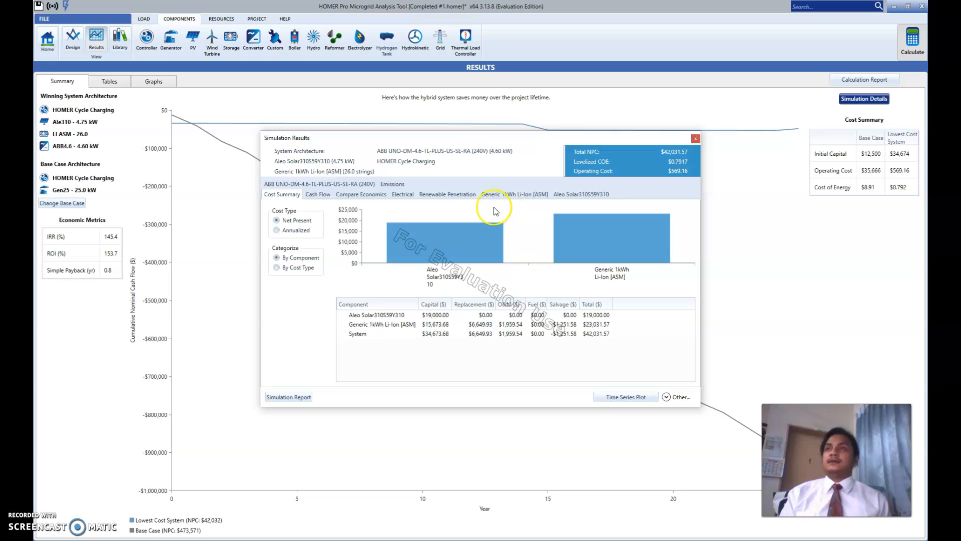
{"action": "mouse_move", "coordinate": [413, 229]}
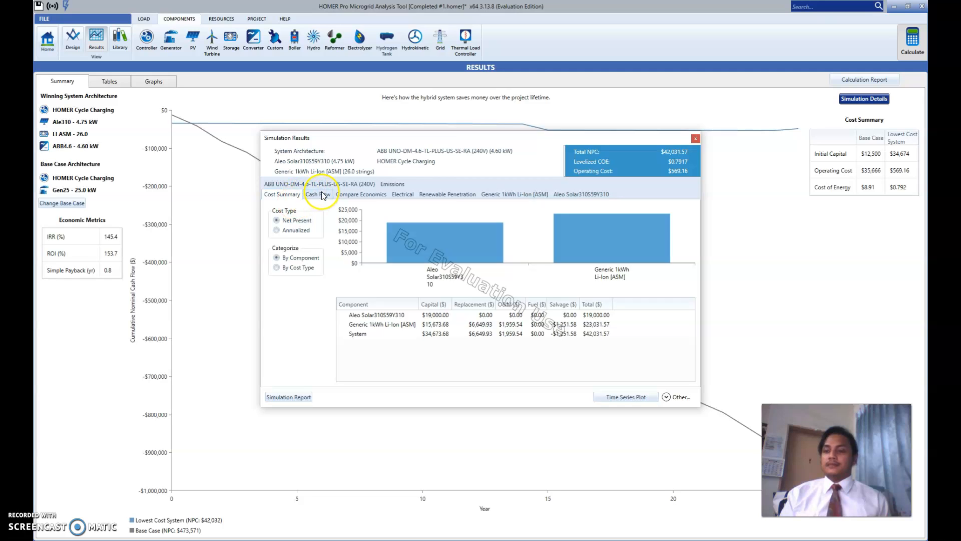
Review the winning system's electrical production and consumption, and its economic comparison with the base system, including the internal rate of return.
{"action": "left_click", "coordinate": [411, 195]}
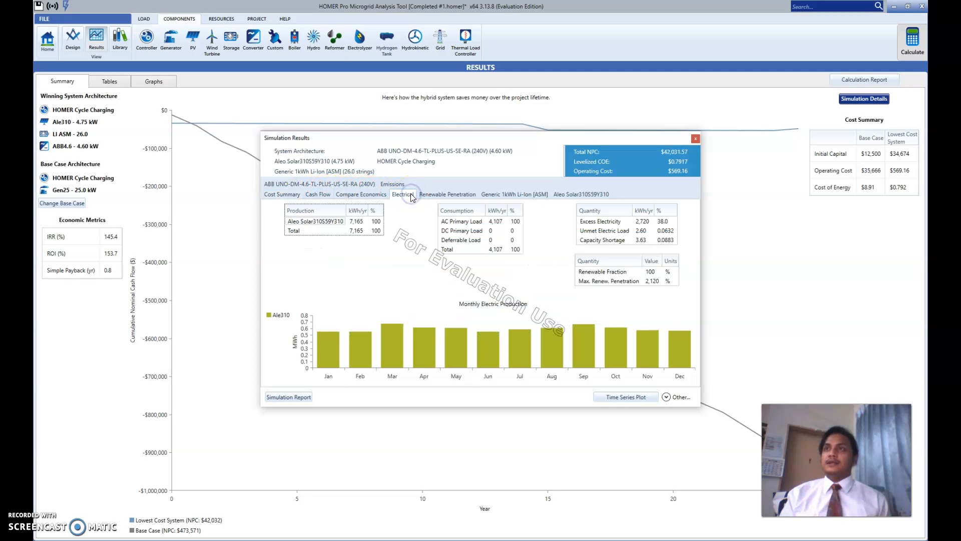
{"action": "left_click", "coordinate": [403, 198]}
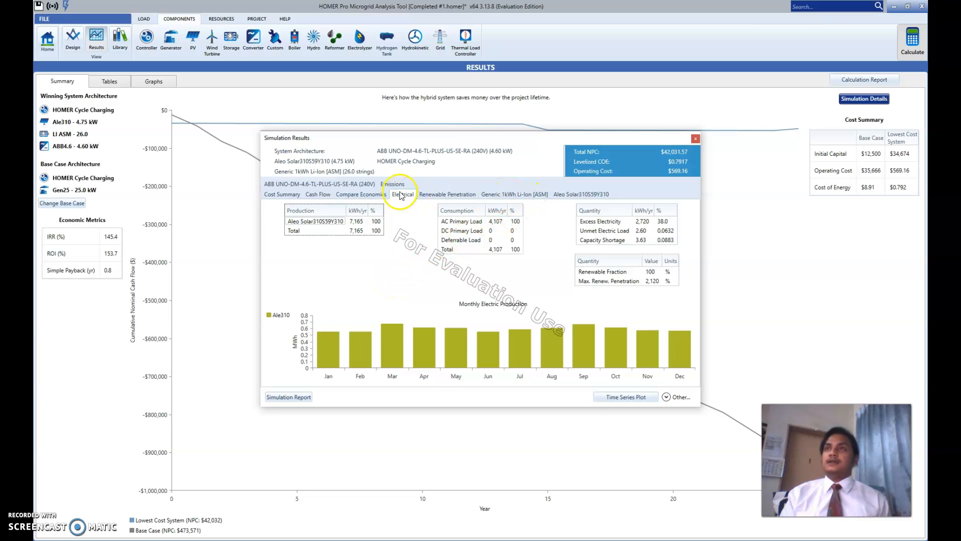
{"action": "left_click", "coordinate": [360, 196]}
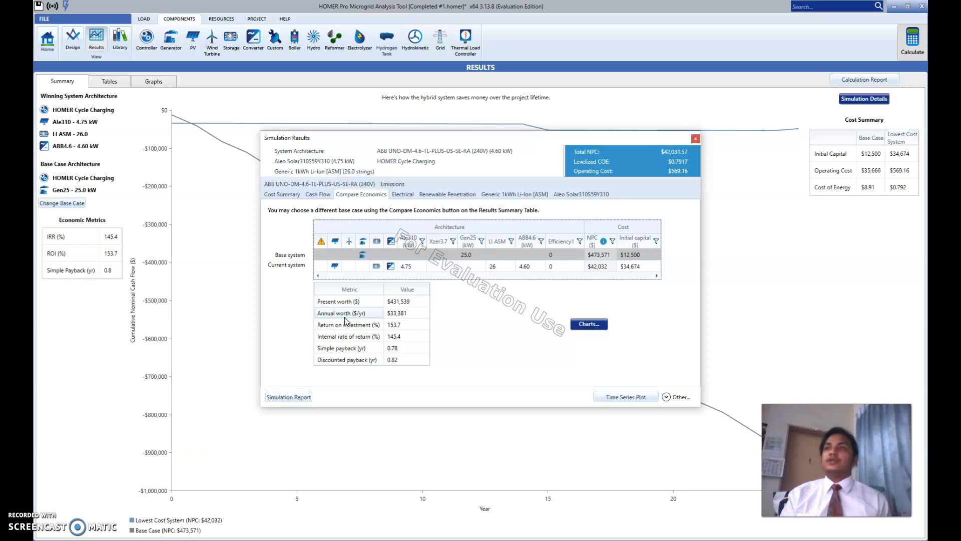
{"action": "left_click", "coordinate": [324, 336]}
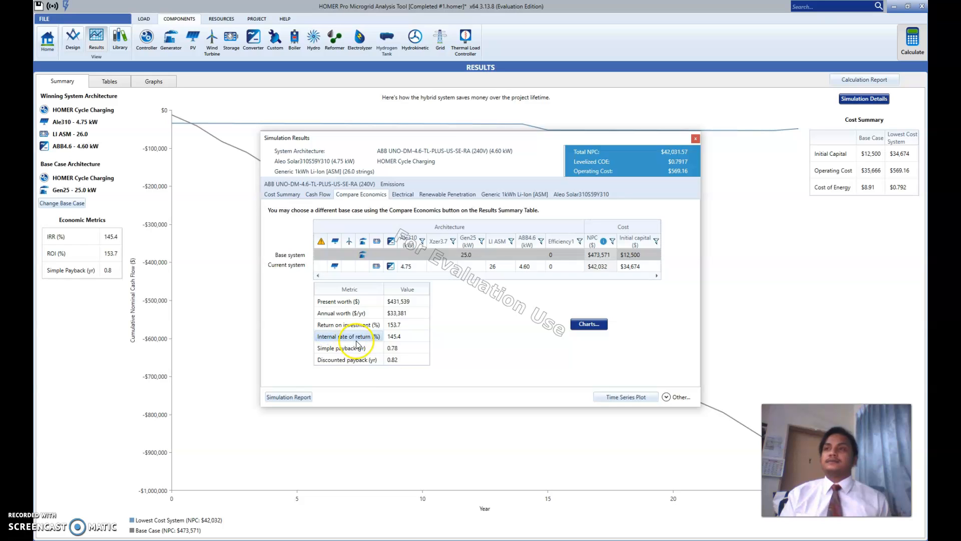
{"action": "left_click", "coordinate": [422, 340]}
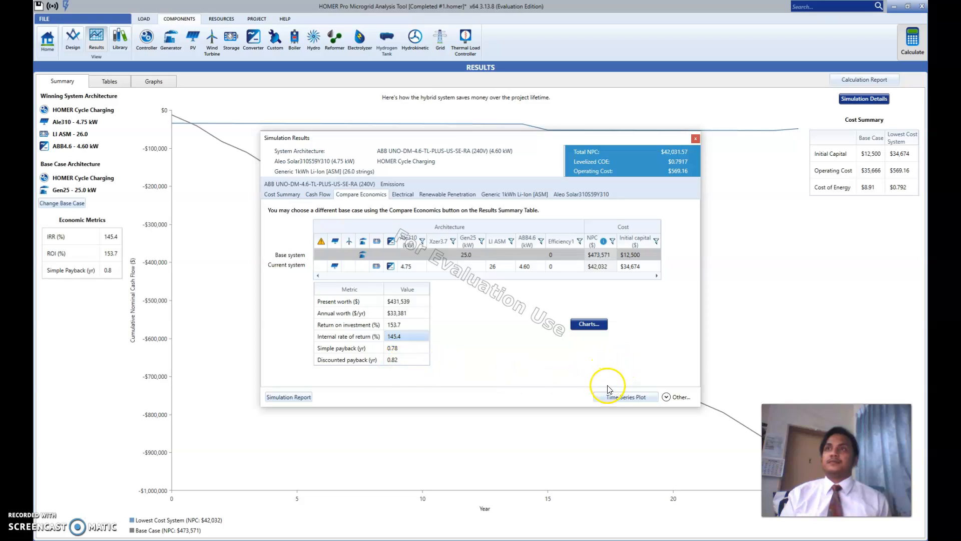
Open the time series plot and examine the hourly Solar+Storage plots and the Global Solar monthly averages.
{"action": "left_click", "coordinate": [621, 397]}
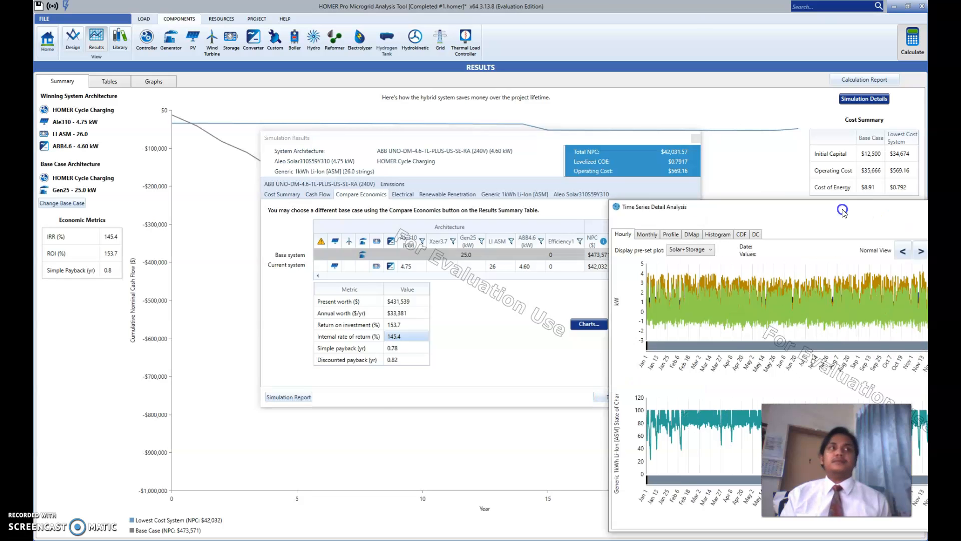
{"action": "left_click_drag", "start_coordinate": [426, 171], "coordinate": [448, 103]}
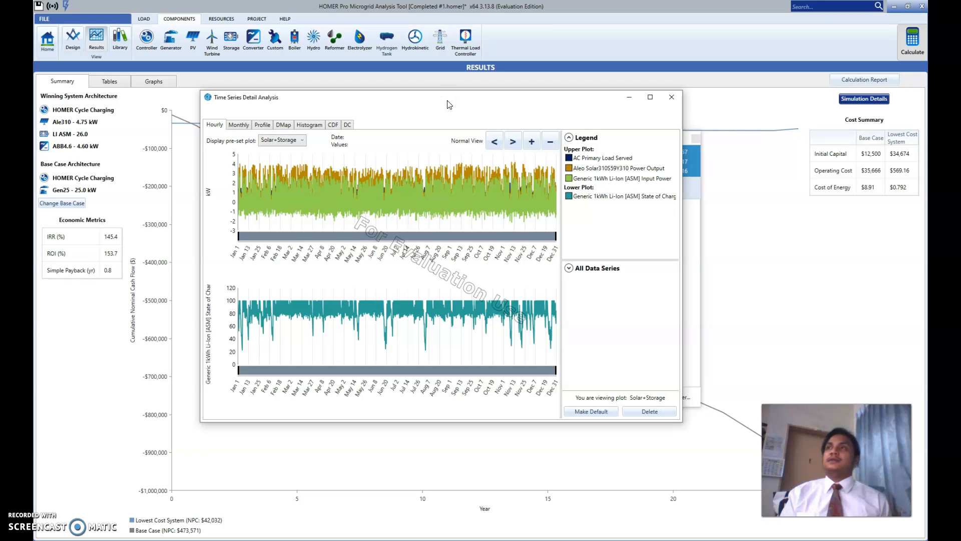
{"action": "left_click", "coordinate": [397, 198]}
{"action": "left_click", "coordinate": [371, 190]}
{"action": "left_click_drag", "start_coordinate": [371, 188], "coordinate": [235, 203]}
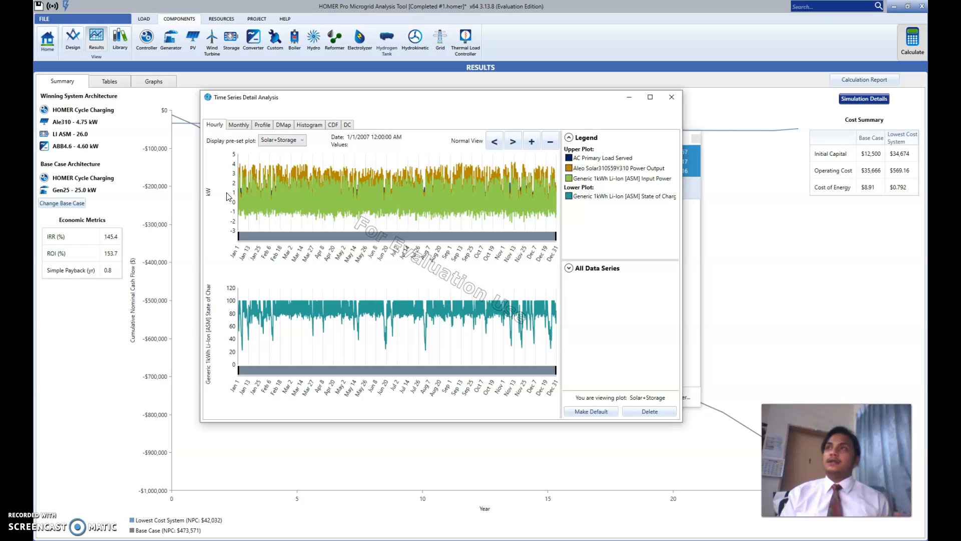
{"action": "left_click", "coordinate": [223, 131]}
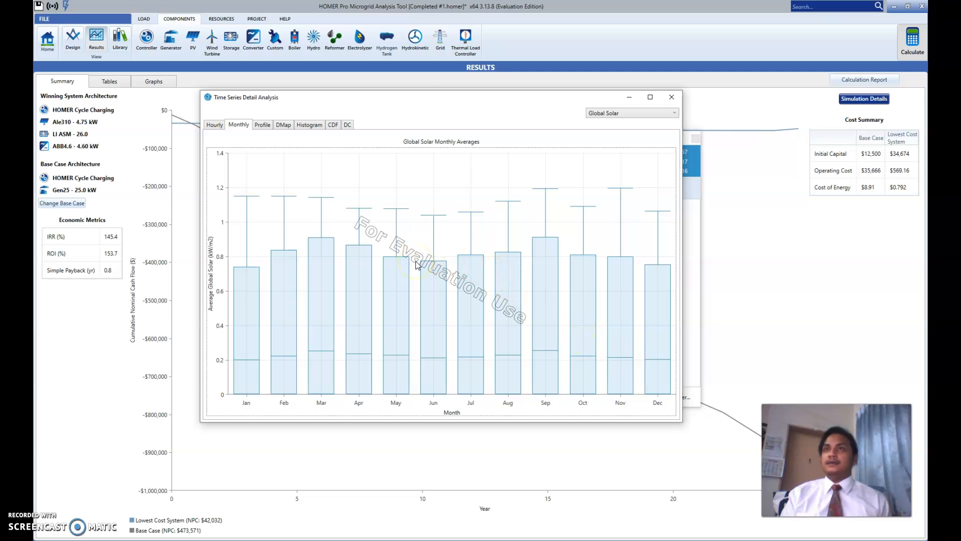
{"action": "mouse_move", "coordinate": [625, 277]}
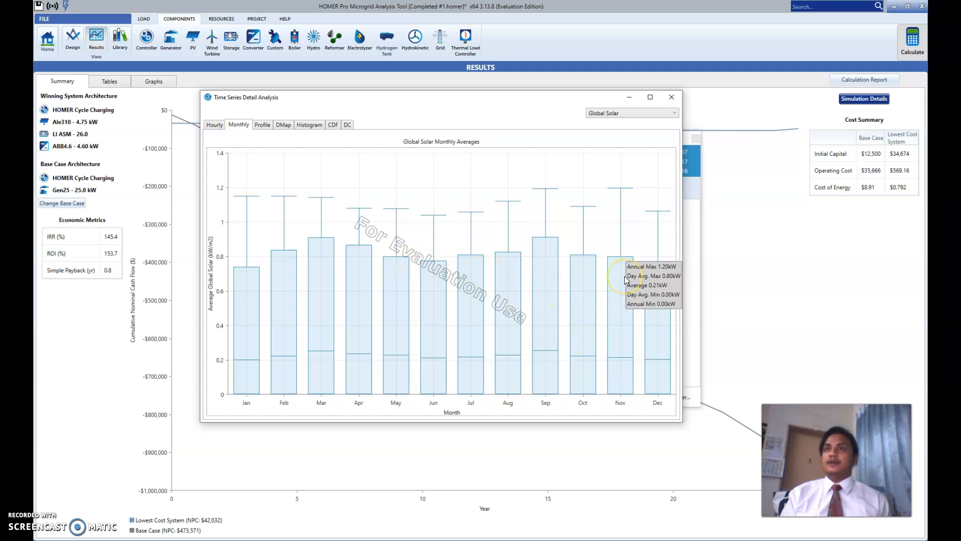